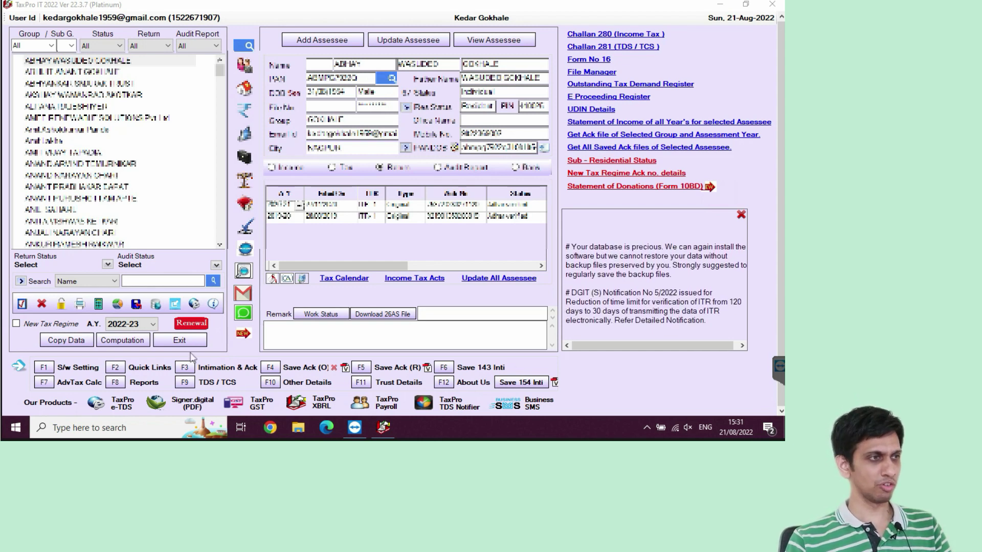
Open TaxPro IT's database settings and copy the server name DESKTOP-5NJ2HS5\SQLExpress
{"action": "left_click", "coordinate": [156, 305]}
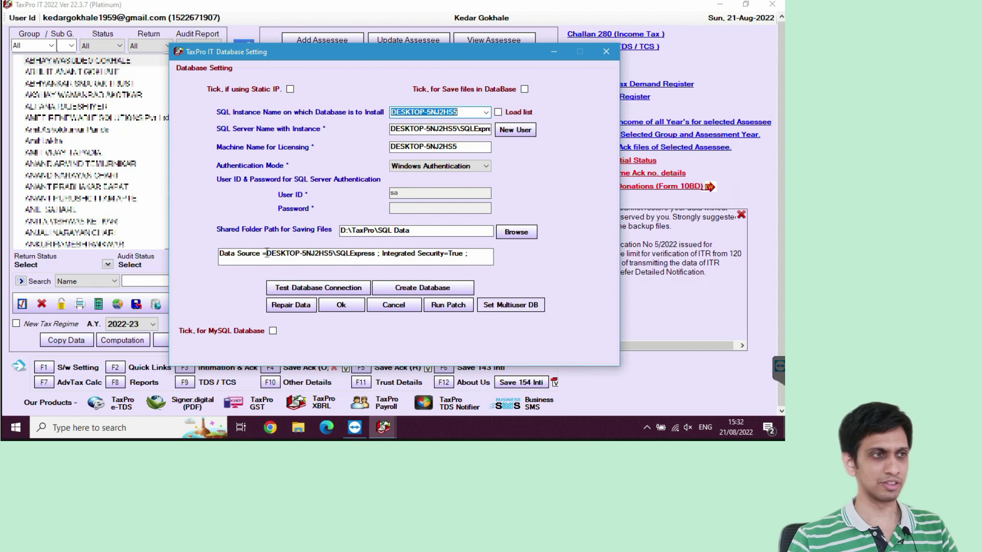
{"action": "left_click_drag", "start_coordinate": [266, 253], "coordinate": [374, 258]}
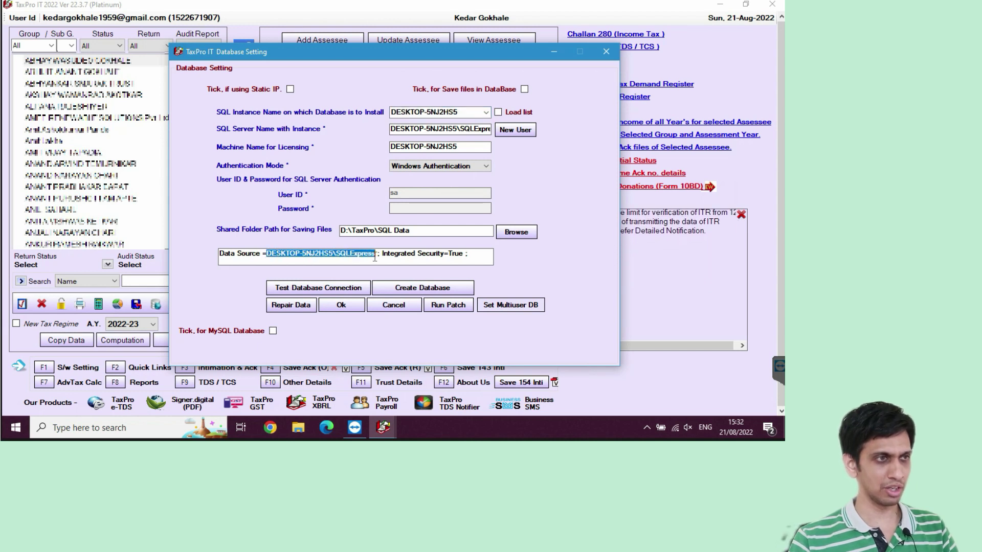
{"action": "left_click", "coordinate": [402, 129]}
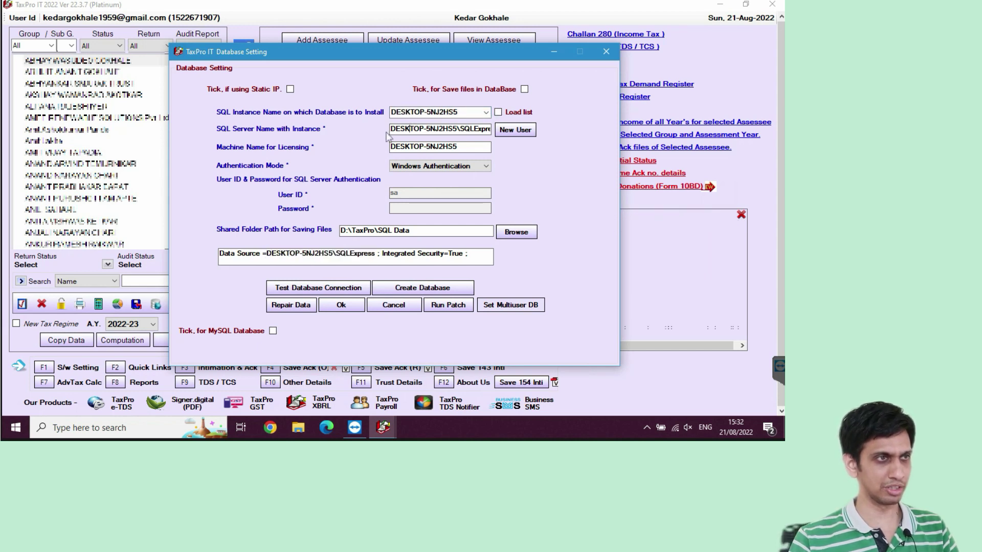
{"action": "left_click_drag", "start_coordinate": [391, 128], "coordinate": [461, 131]}
{"action": "key", "text": "ctrl+c"}
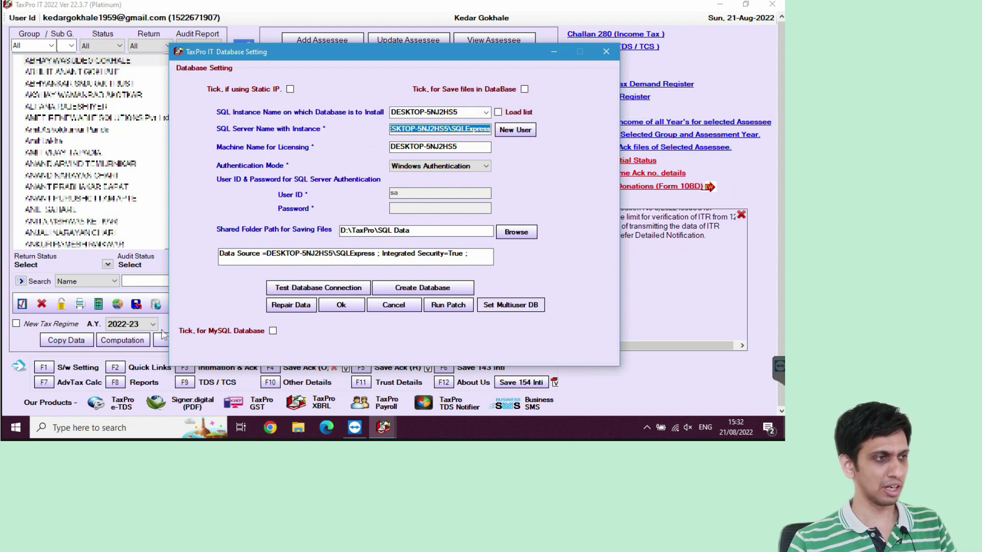
Launch Excel from Windows search with 'exc' to get a new blank workbook
{"action": "left_click", "coordinate": [117, 430]}
{"action": "type", "text": "ex"}
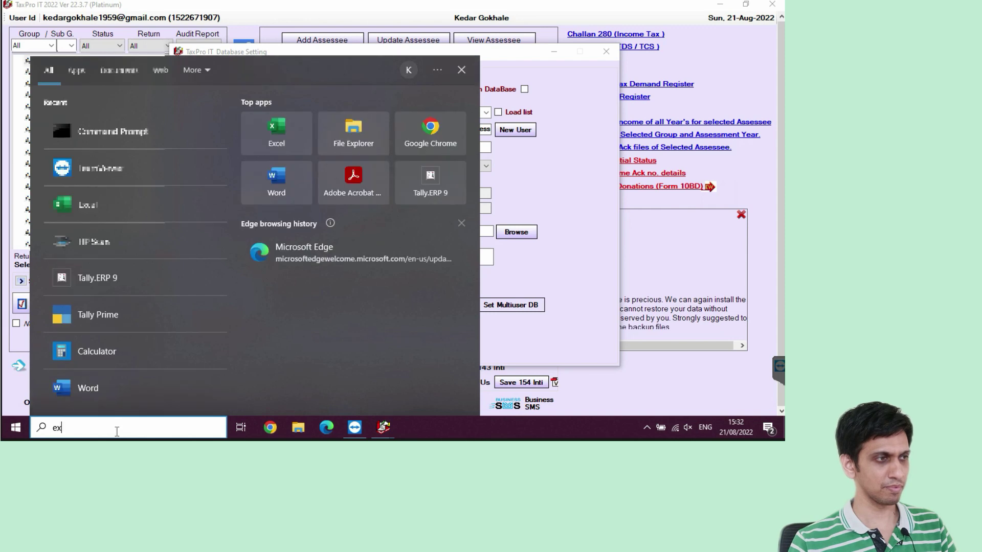
{"action": "type", "text": "c"}
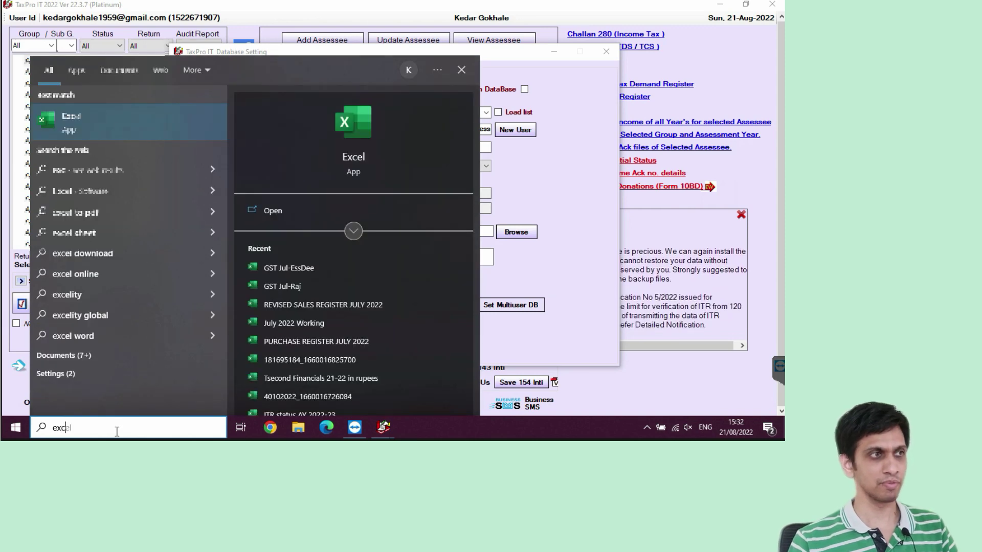
{"action": "key", "text": "Return"}
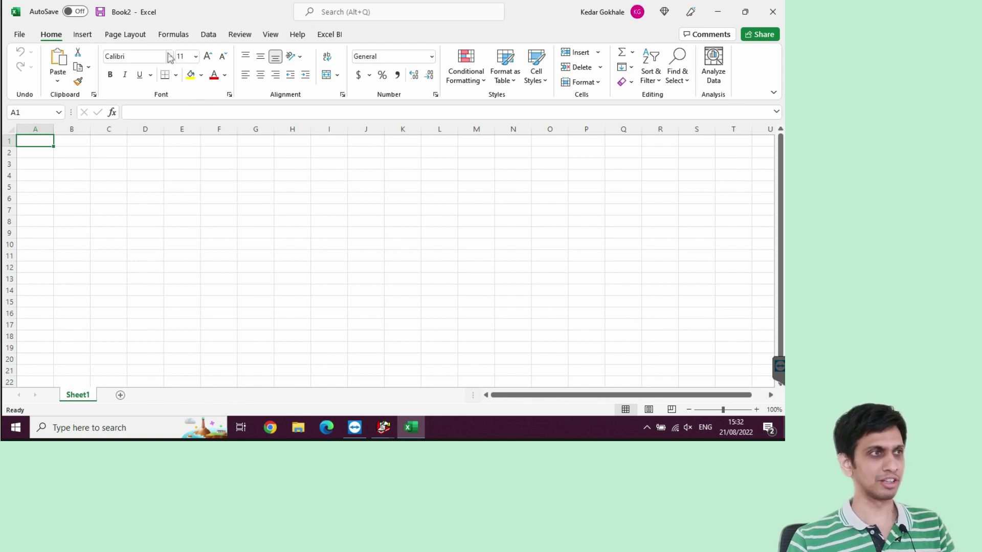
{"action": "left_click", "coordinate": [209, 36]}
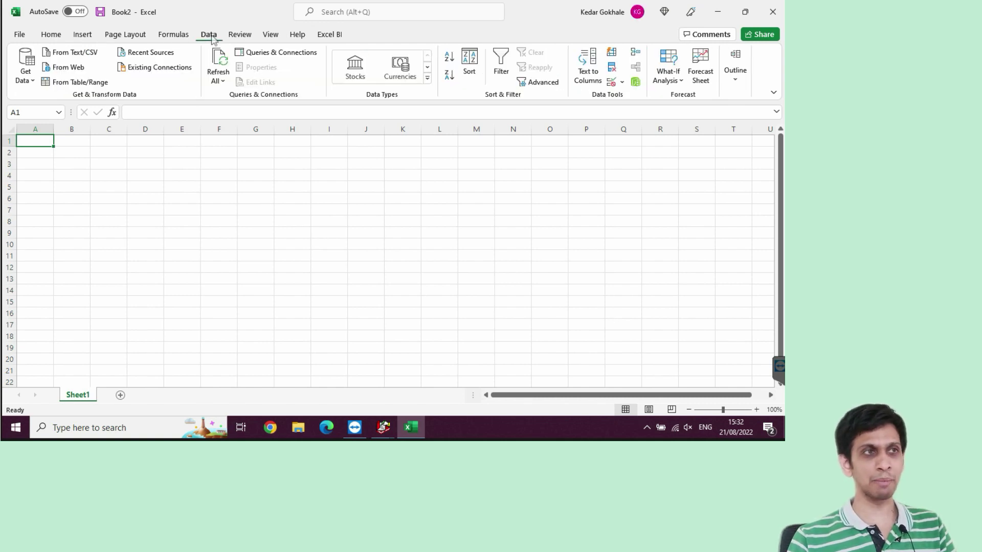
Start a From SQL Server Database import through Get Data > From Database
{"action": "left_click", "coordinate": [21, 76]}
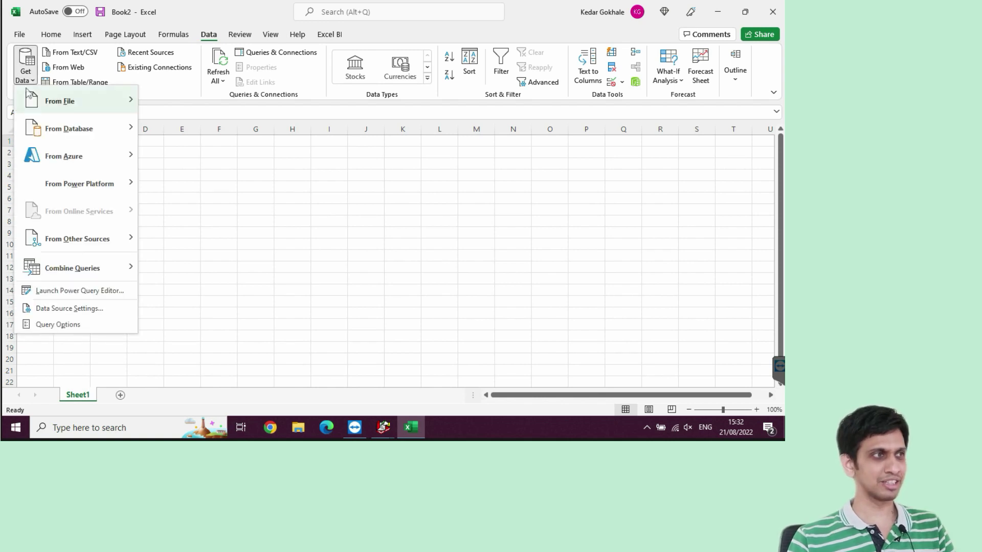
{"action": "mouse_move", "coordinate": [86, 129]}
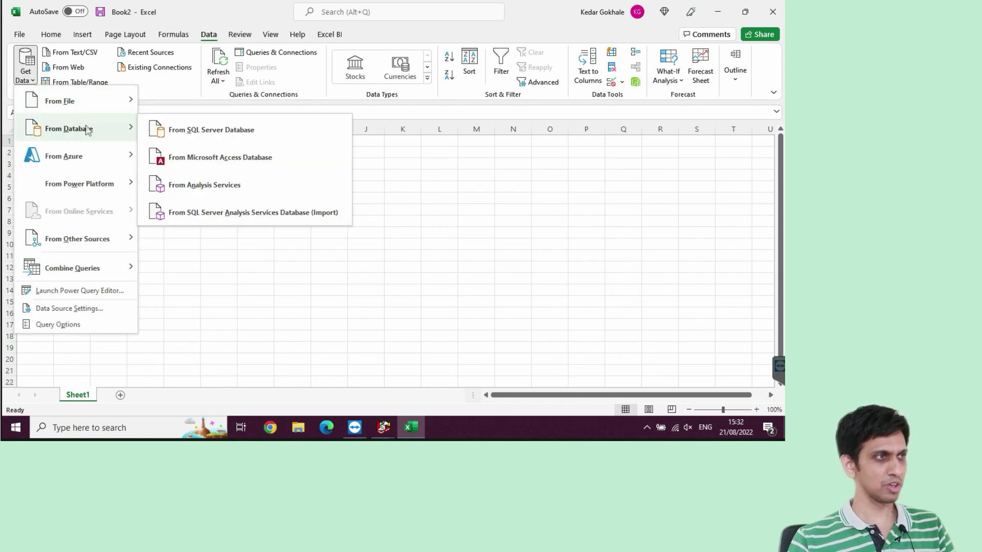
{"action": "left_click", "coordinate": [310, 136]}
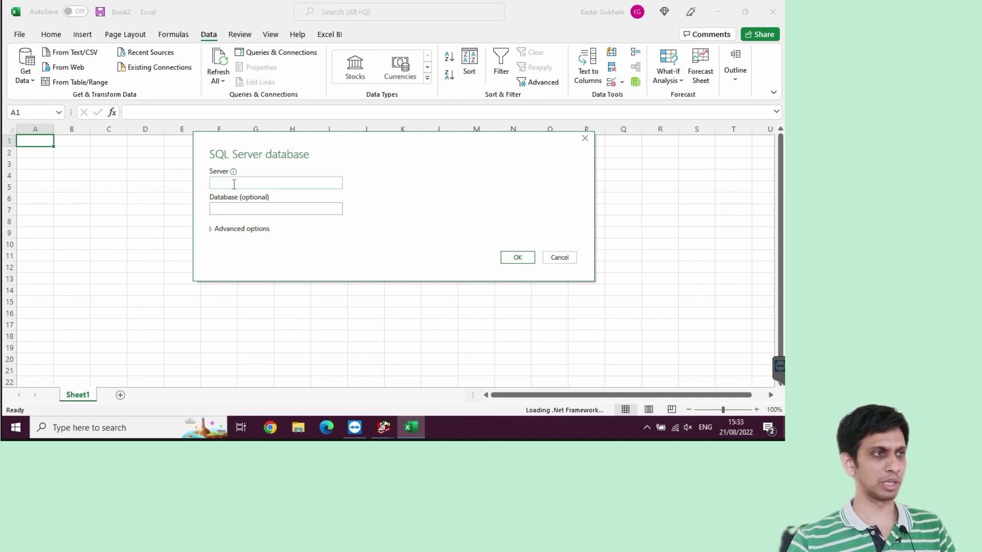
Paste DESKTOP-5NJ2HS5\SQLExpress as the server and submit the connection
{"action": "key", "text": "ctrl+v"}
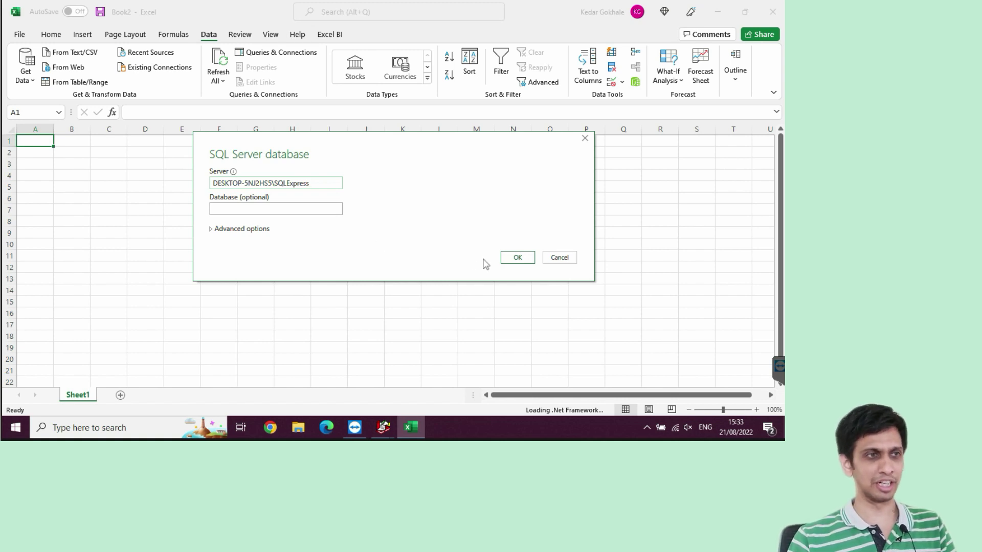
{"action": "left_click", "coordinate": [513, 258]}
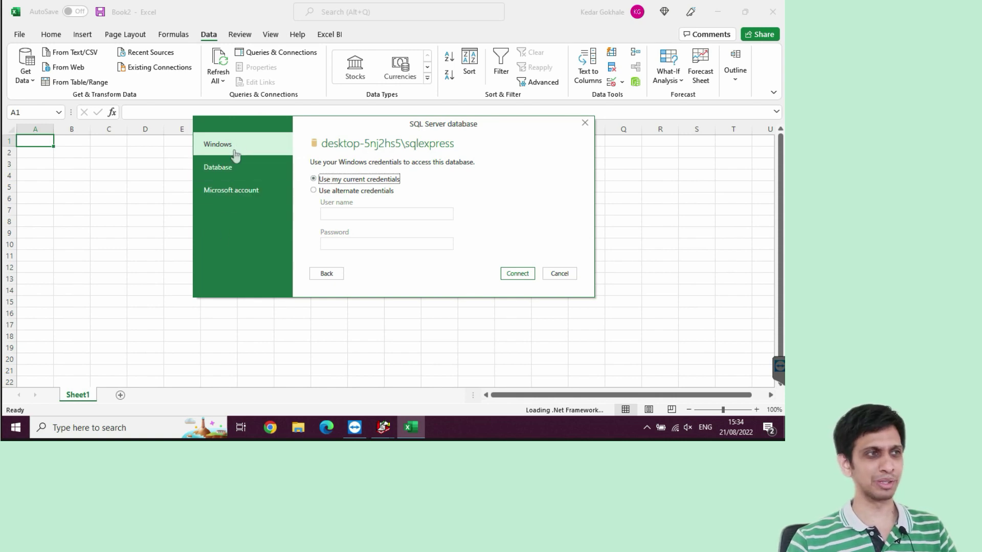
Connect using current Windows credentials and accept the unencrypted connection
{"action": "left_click", "coordinate": [230, 170]}
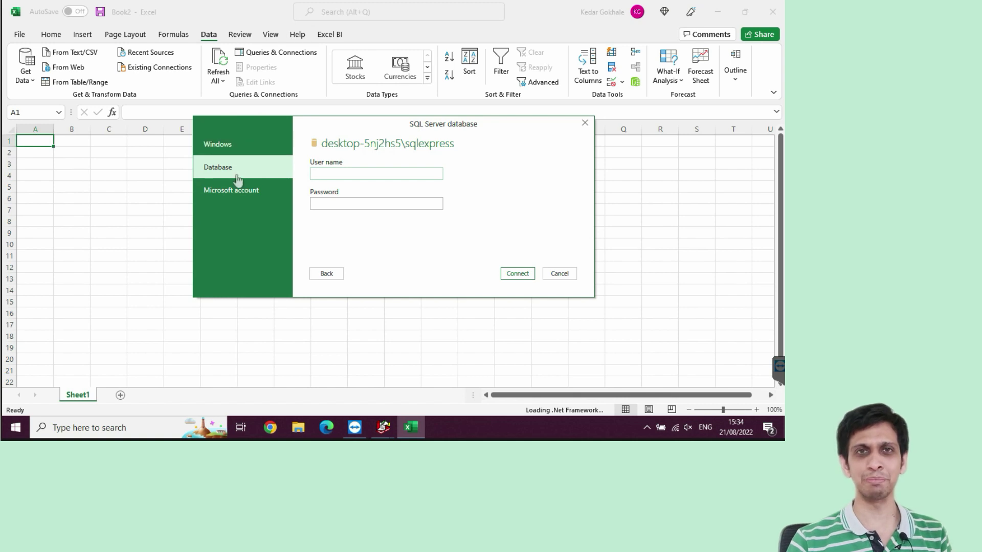
{"action": "left_click", "coordinate": [215, 149]}
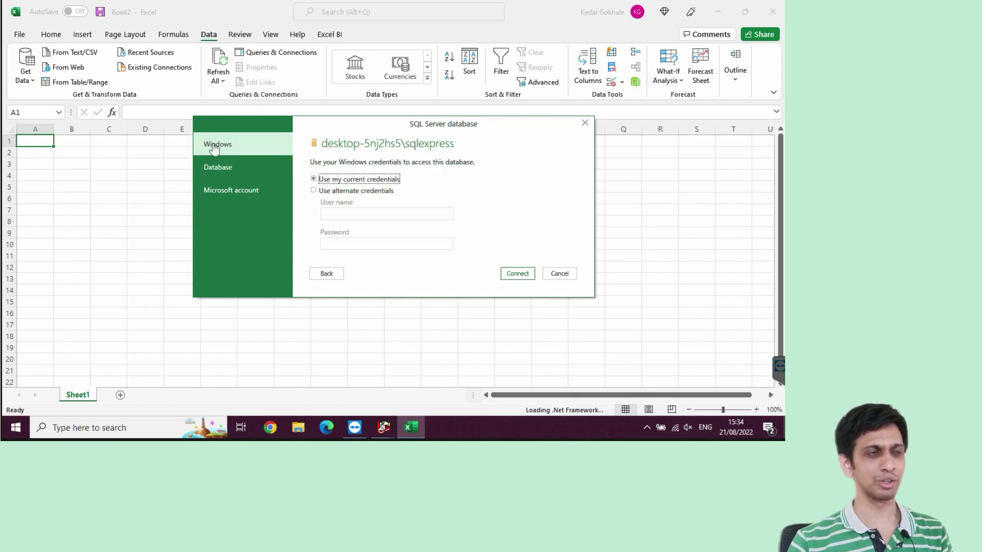
{"action": "left_click", "coordinate": [518, 274]}
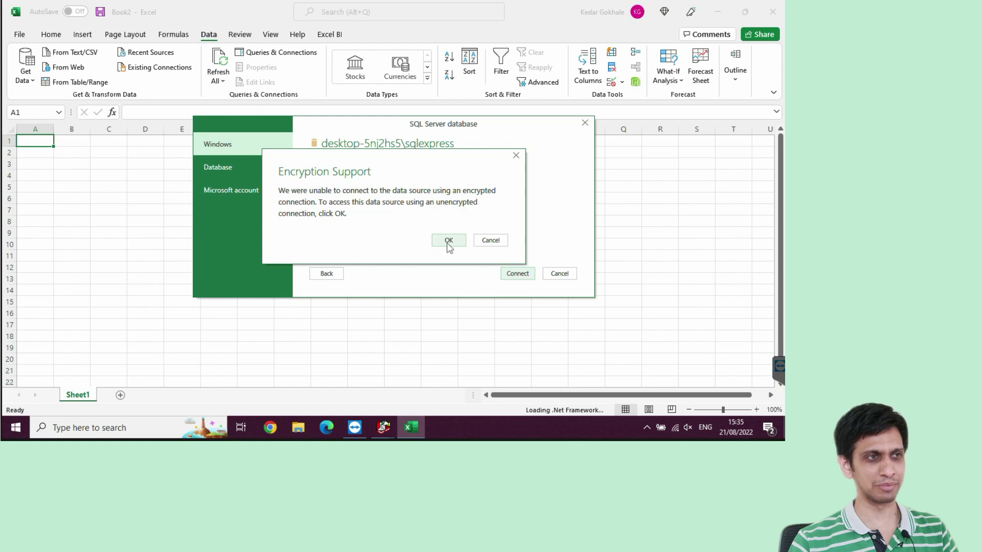
{"action": "left_click", "coordinate": [449, 243]}
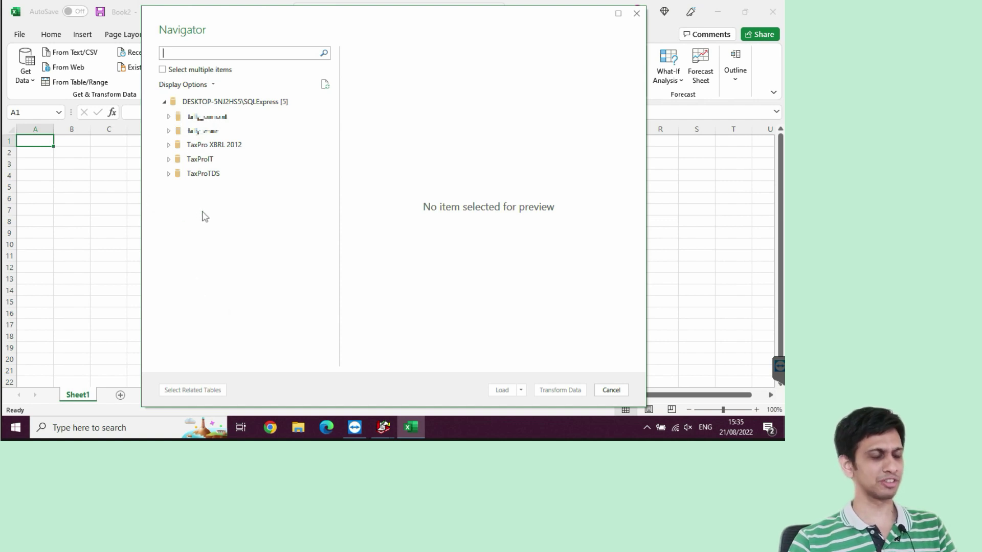
Expand the TaxProIT database, search 'assess', and preview the AssesseeInfo table
{"action": "left_click", "coordinate": [202, 160]}
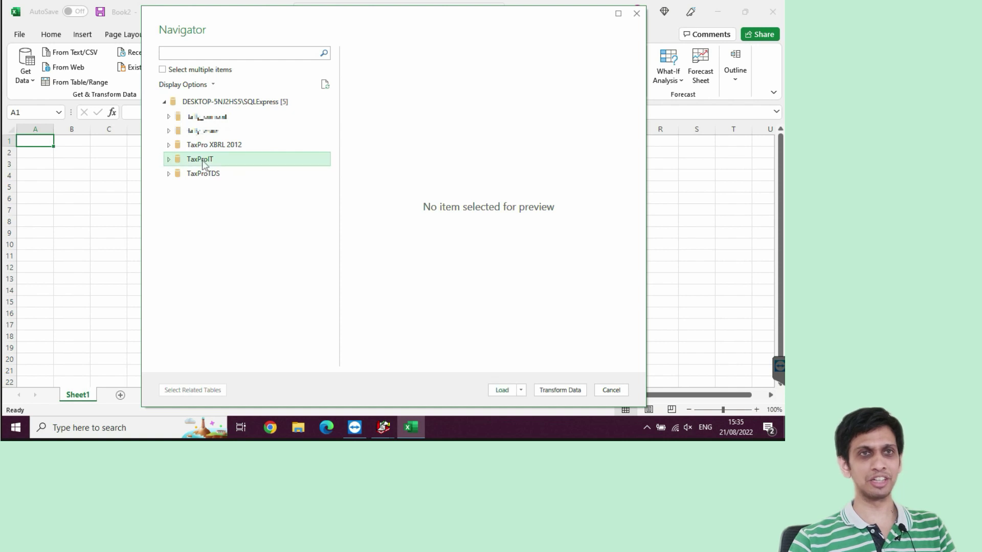
{"action": "left_click", "coordinate": [169, 160]}
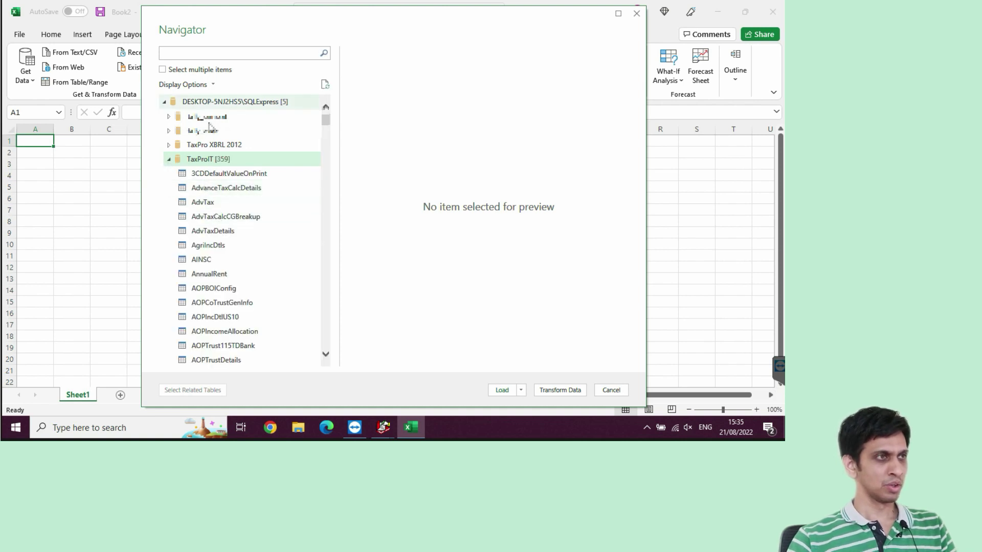
{"action": "left_click", "coordinate": [197, 174]}
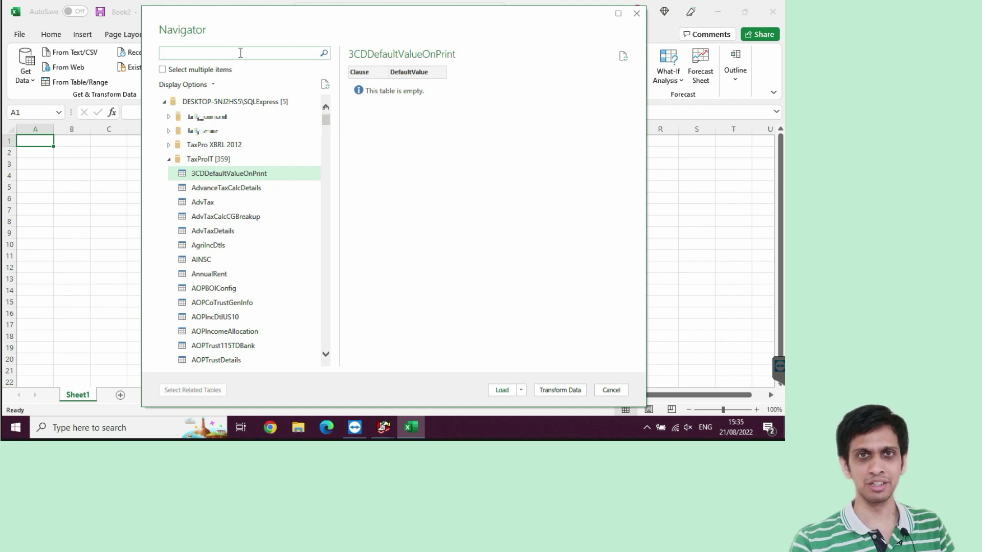
{"action": "type", "text": "a"}
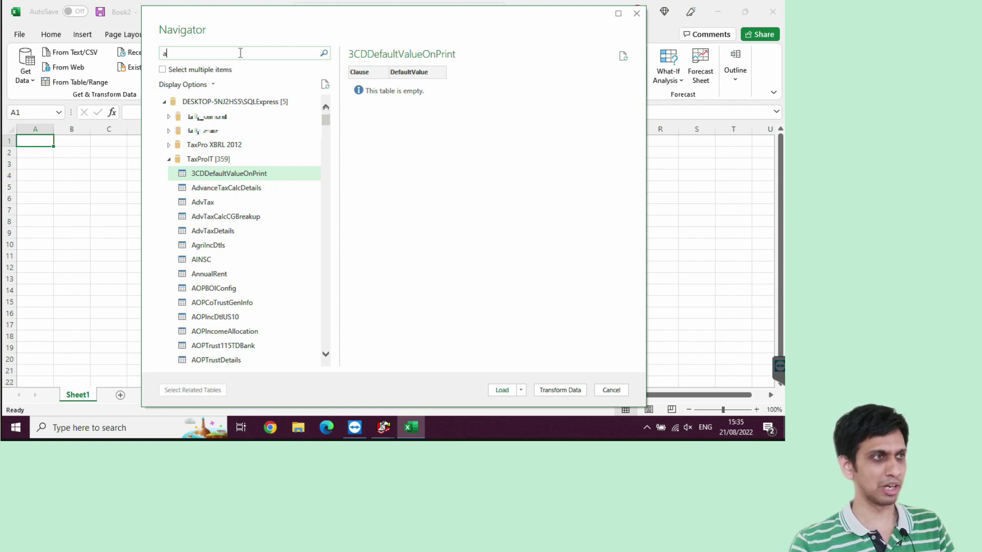
{"action": "type", "text": "ssess"}
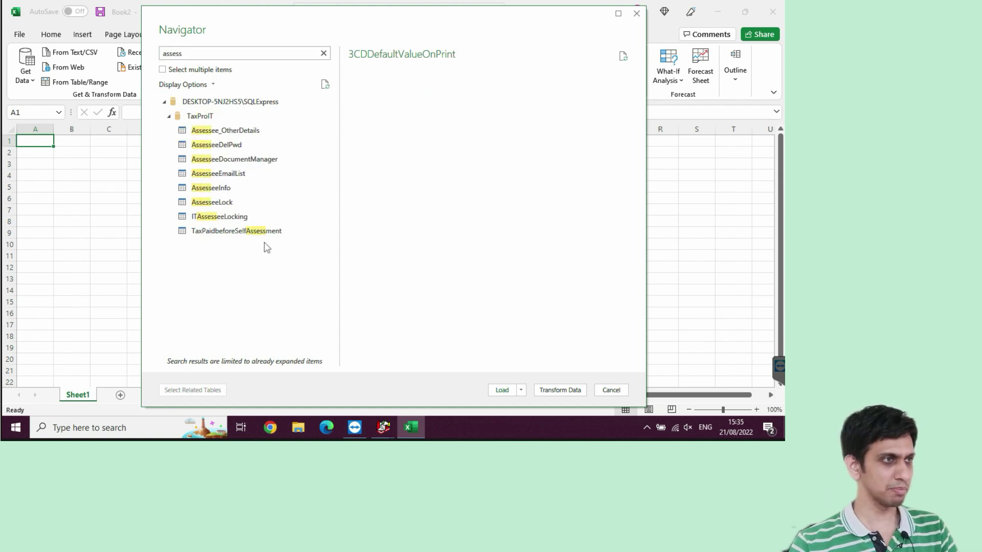
{"action": "left_click", "coordinate": [232, 192]}
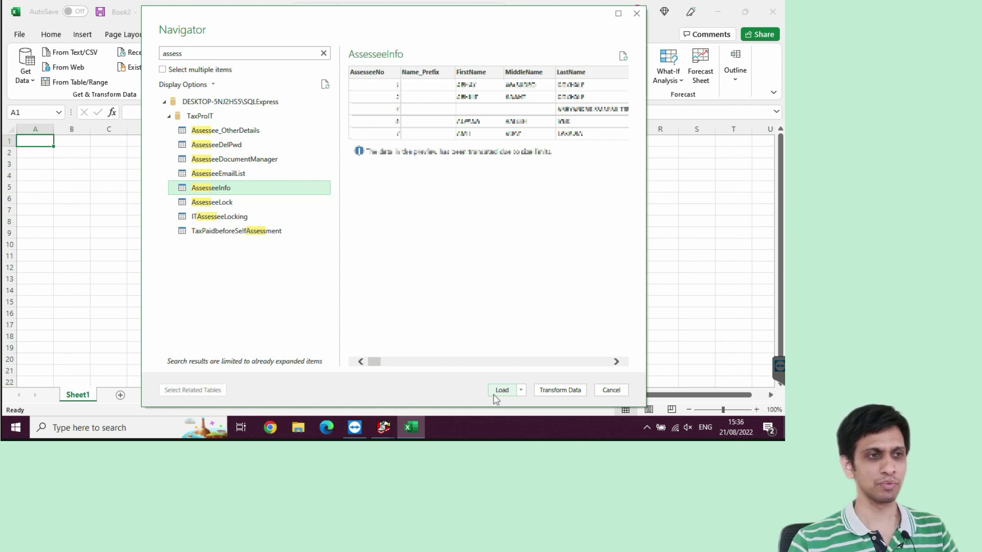
Open AssesseeInfo in Power Query Editor and untick all columns in Choose Columns
{"action": "left_click", "coordinate": [562, 391]}
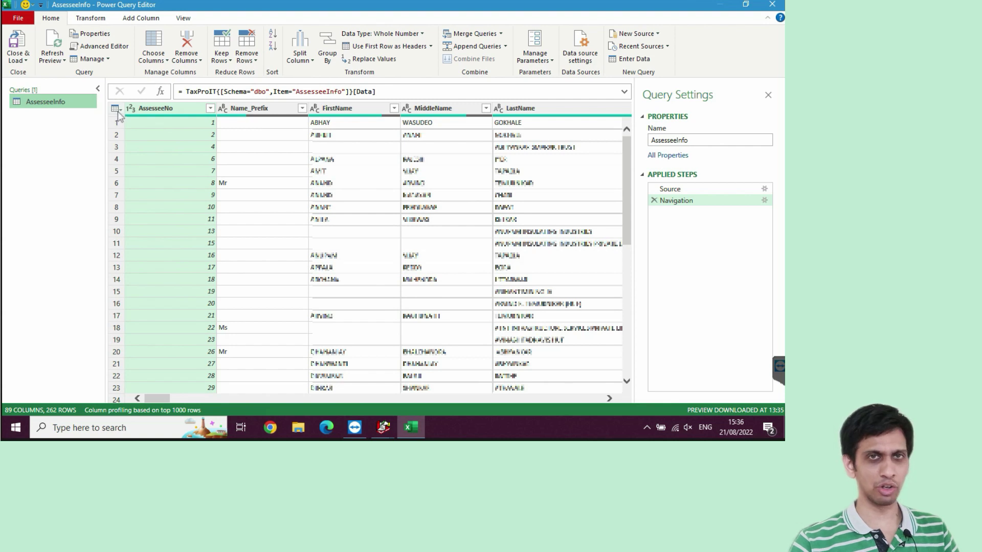
{"action": "left_click", "coordinate": [116, 110]}
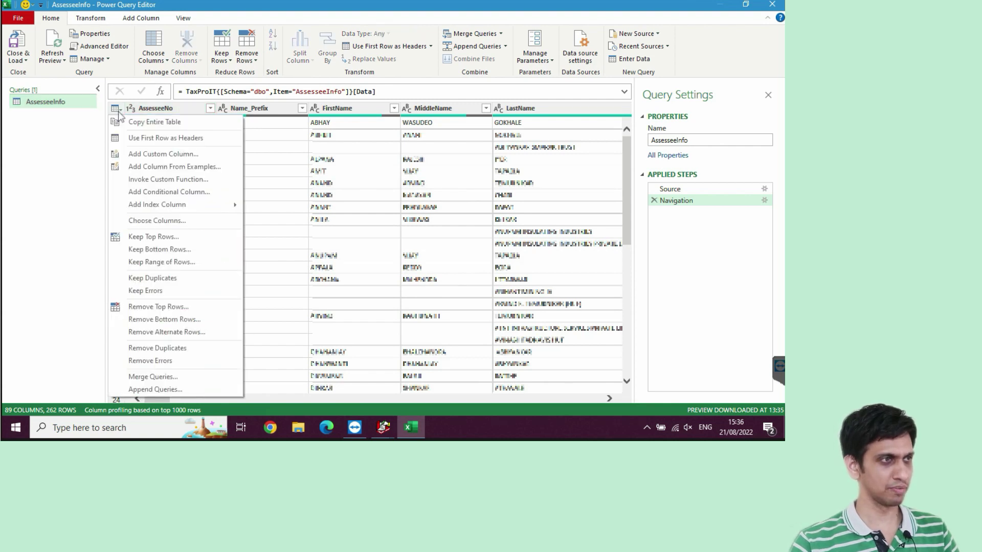
{"action": "left_click", "coordinate": [176, 224]}
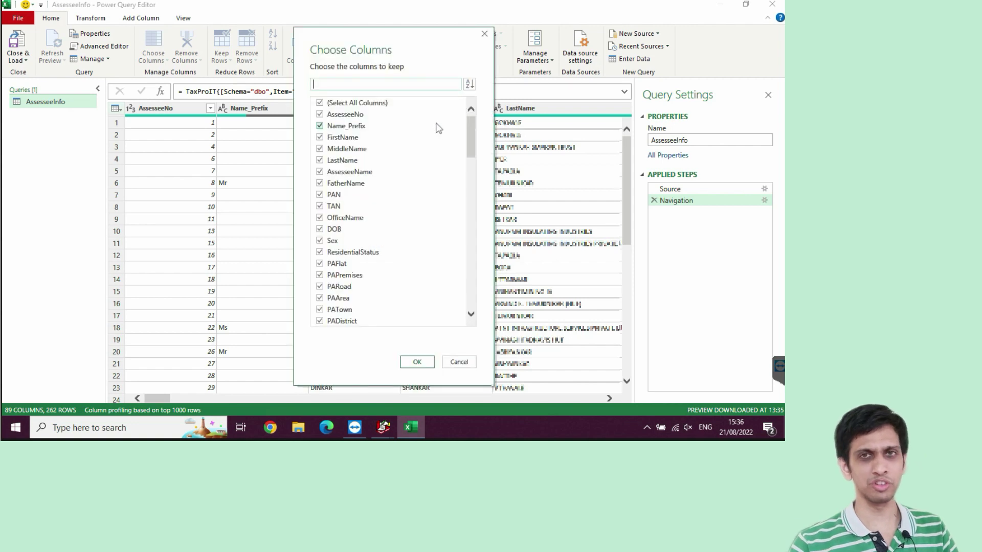
{"action": "scroll", "coordinate": [378, 133], "scroll_direction": "down", "scroll_amount": 6}
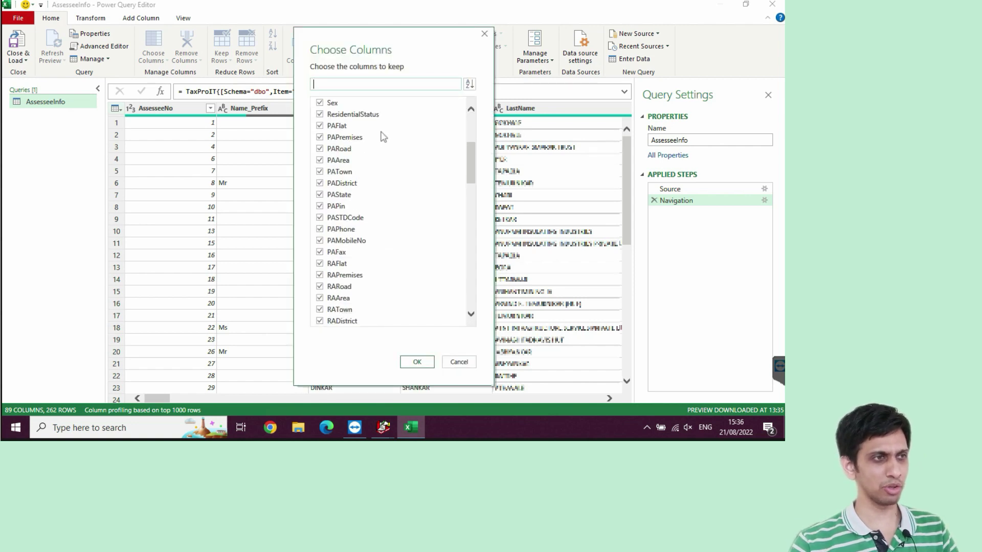
{"action": "left_click_drag", "start_coordinate": [471, 183], "coordinate": [478, 128]}
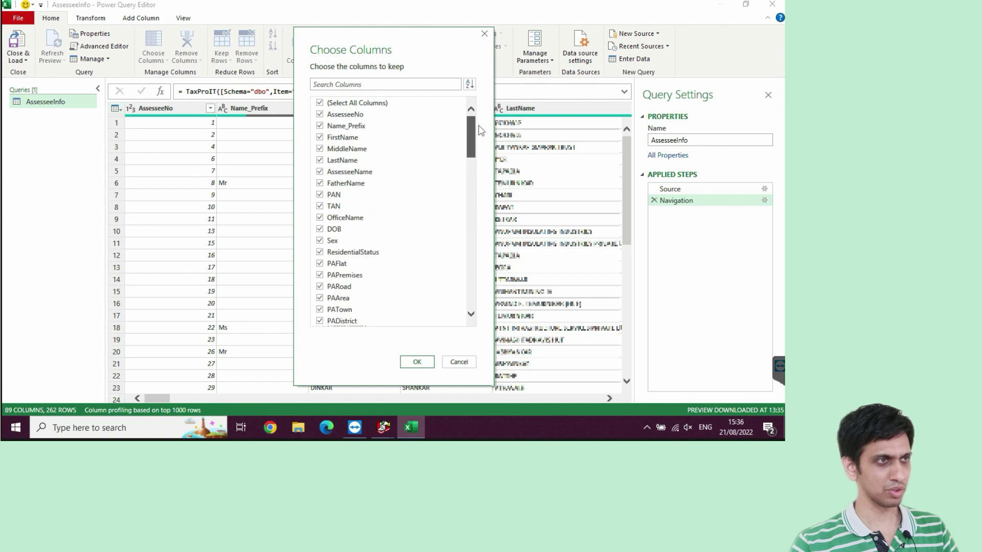
{"action": "left_click", "coordinate": [321, 103]}
Search for and tick the AssesseeName and PAN columns
{"action": "left_click", "coordinate": [342, 82]}
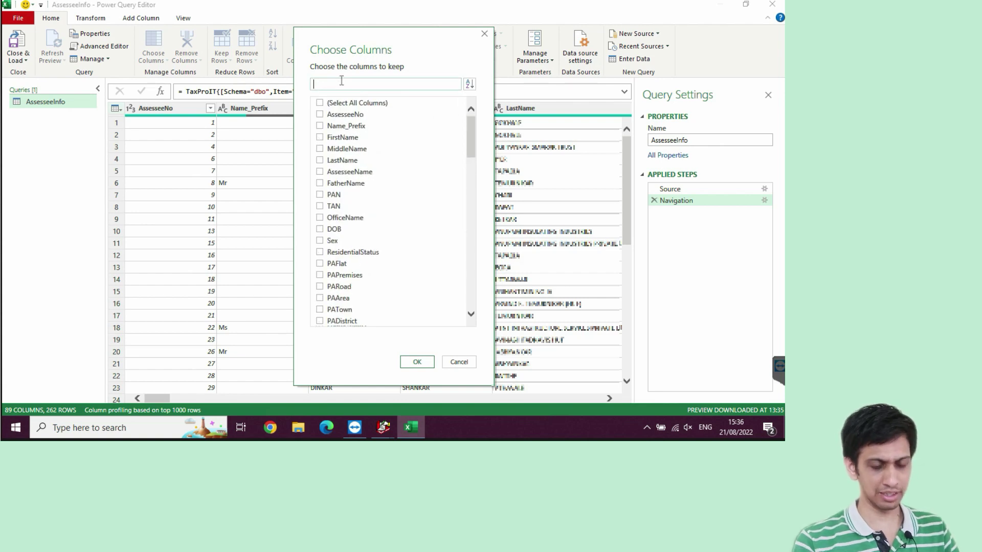
{"action": "type", "text": "name"}
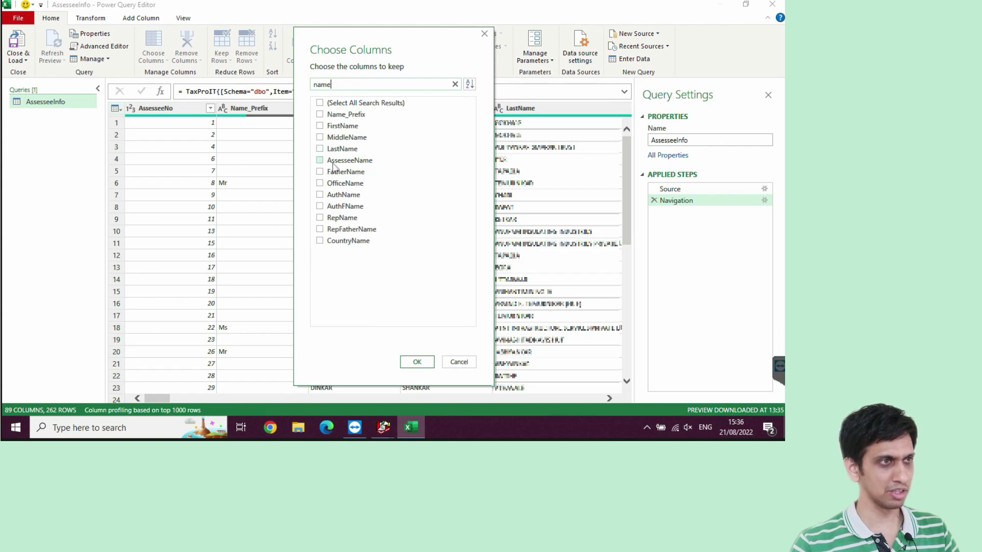
{"action": "left_click", "coordinate": [319, 160]}
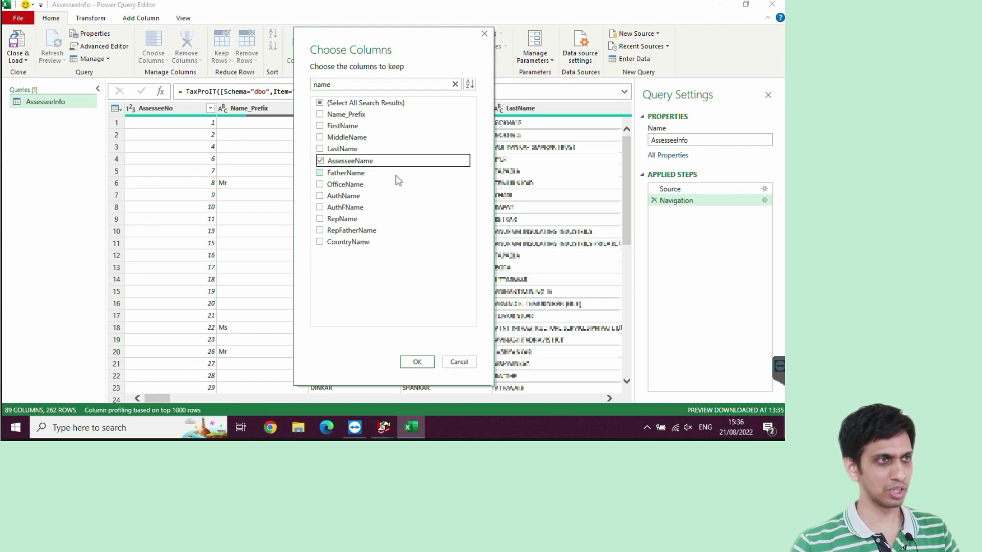
{"action": "left_click", "coordinate": [356, 84]}
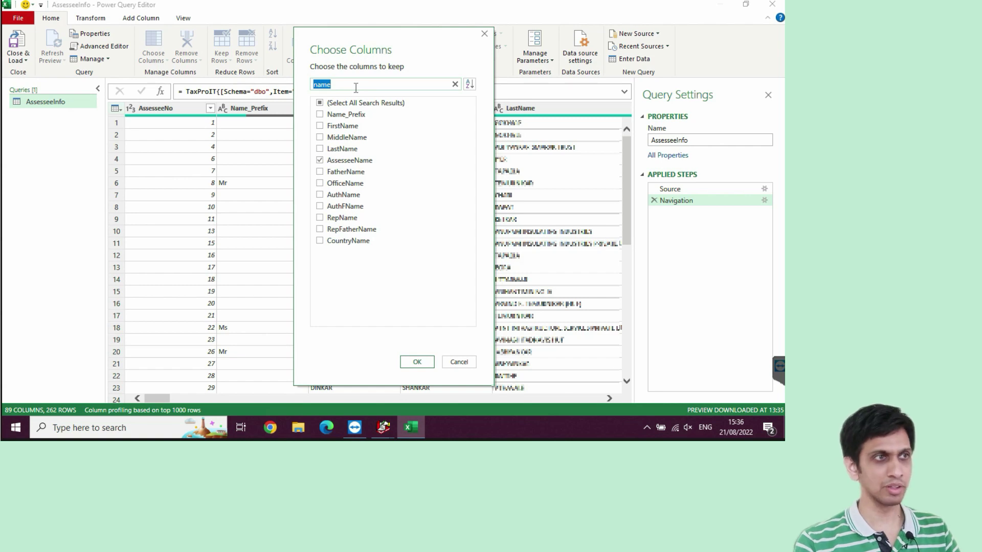
{"action": "type", "text": "pan"}
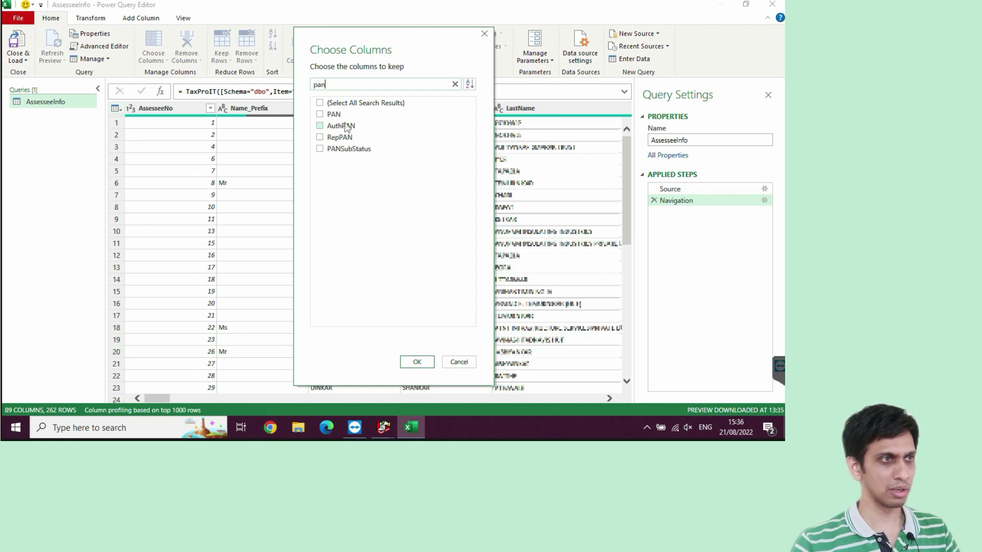
{"action": "left_click", "coordinate": [320, 114]}
Search for and tick PAMobileNo and eFileMail, then clear the column search
{"action": "left_click", "coordinate": [341, 84]}
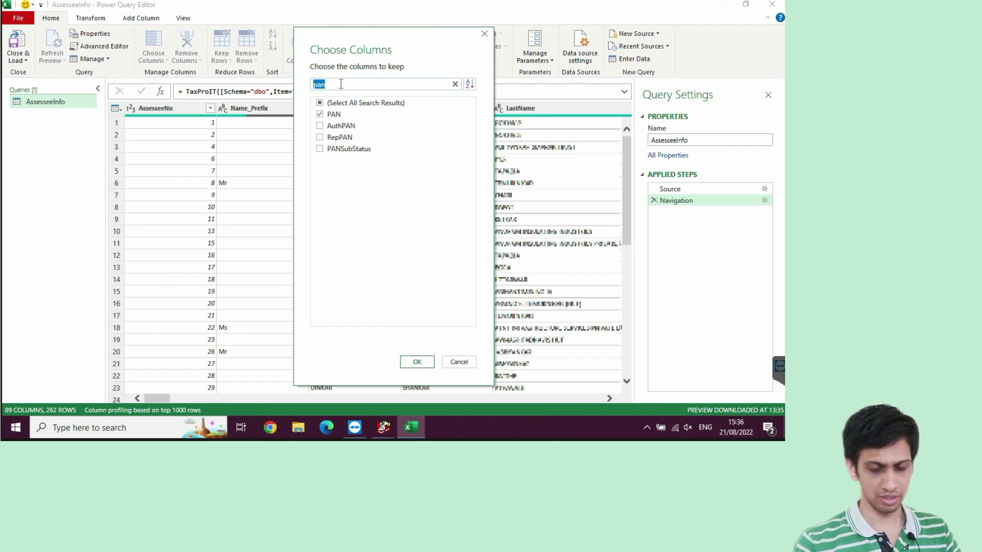
{"action": "key", "text": "BackSpace"}
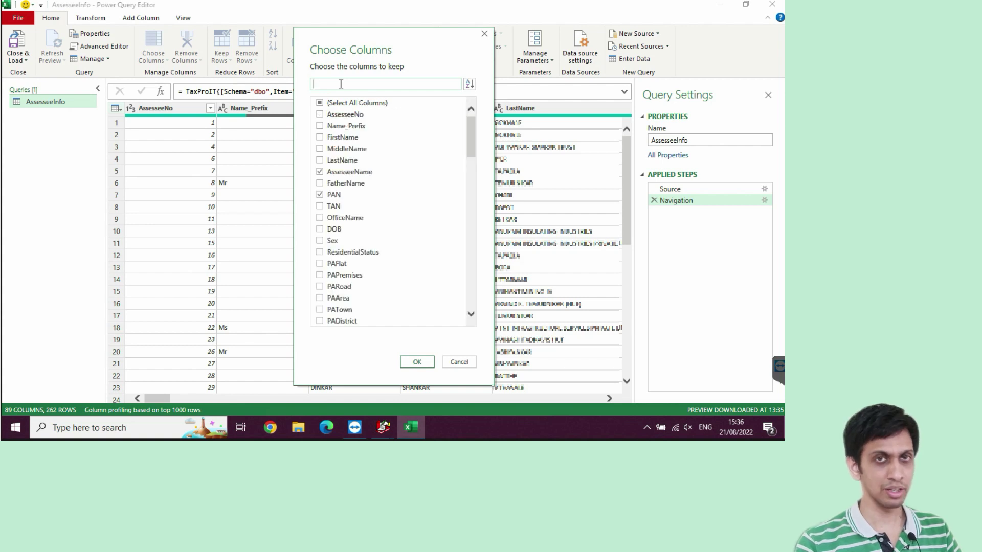
{"action": "type", "text": "addres"}
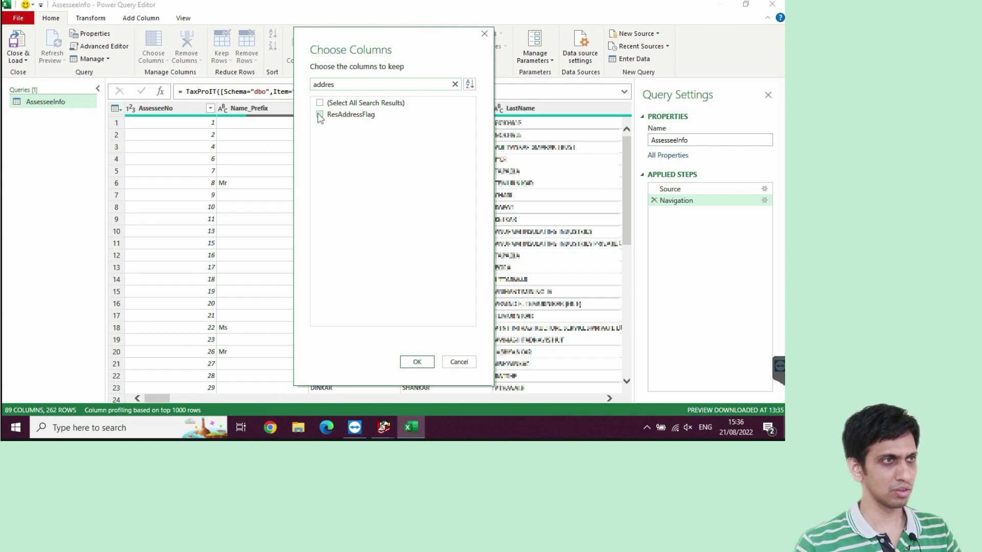
{"action": "key", "text": "ctrl+a"}
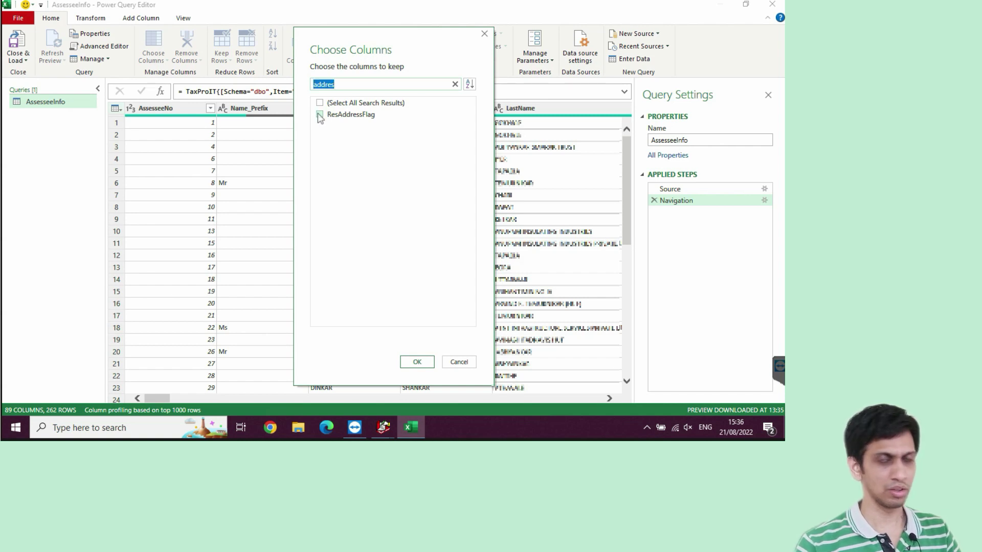
{"action": "key", "text": "BackSpace"}
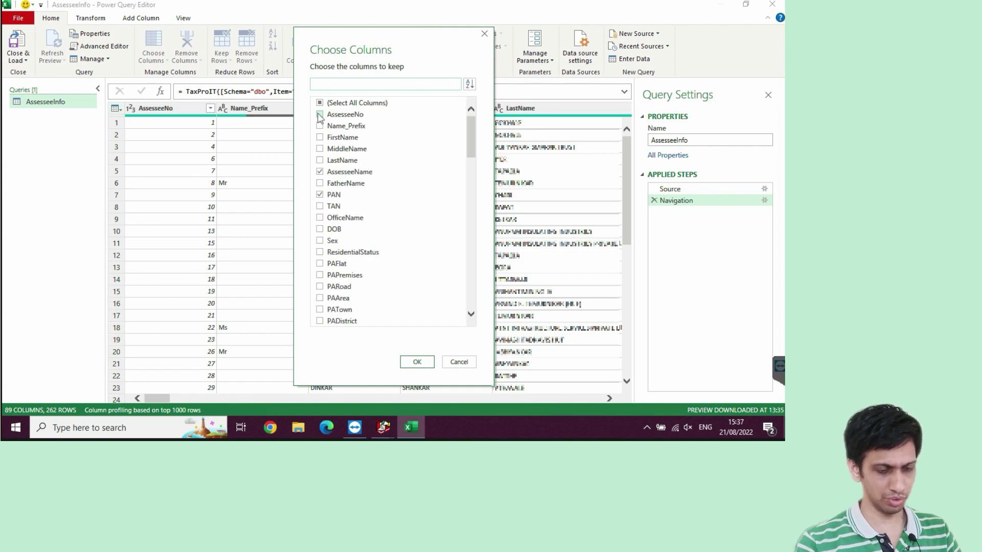
{"action": "type", "text": "mobil"}
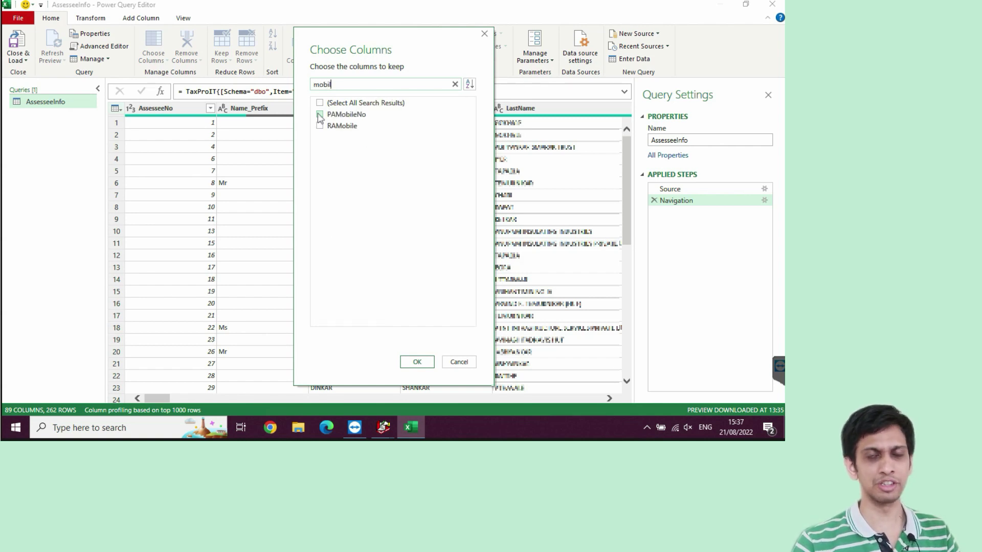
{"action": "left_click", "coordinate": [319, 115]}
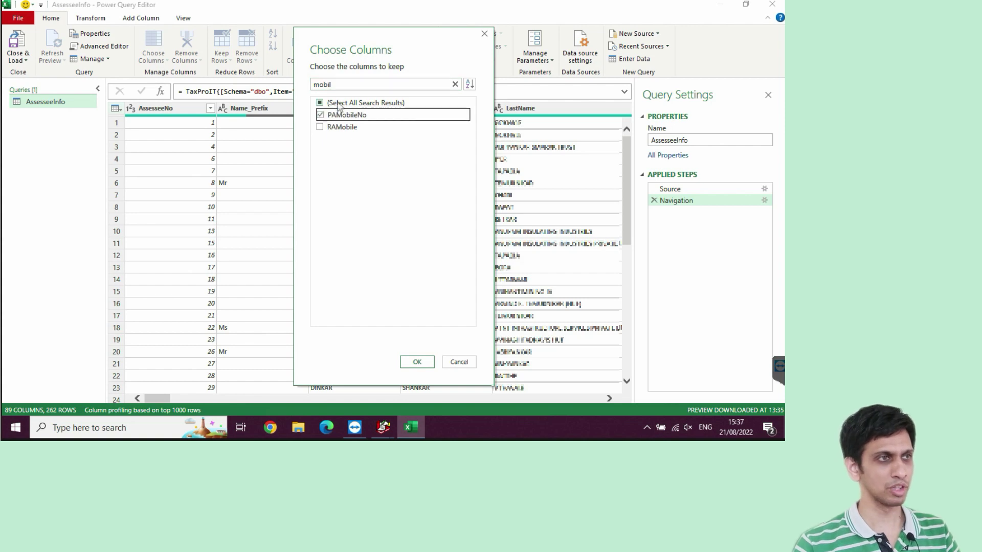
{"action": "double_click", "coordinate": [359, 82]}
{"action": "type", "text": "emai"}
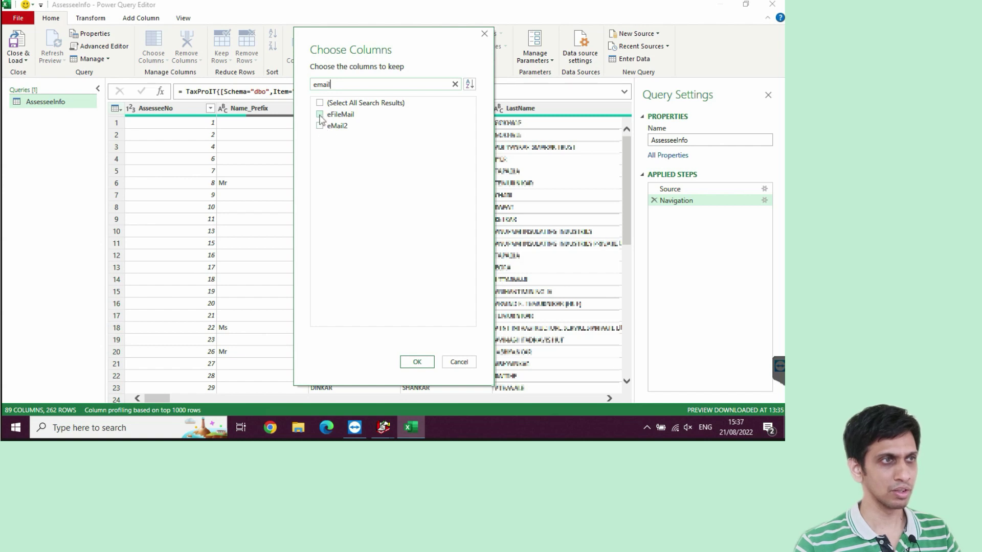
{"action": "left_click", "coordinate": [320, 115]}
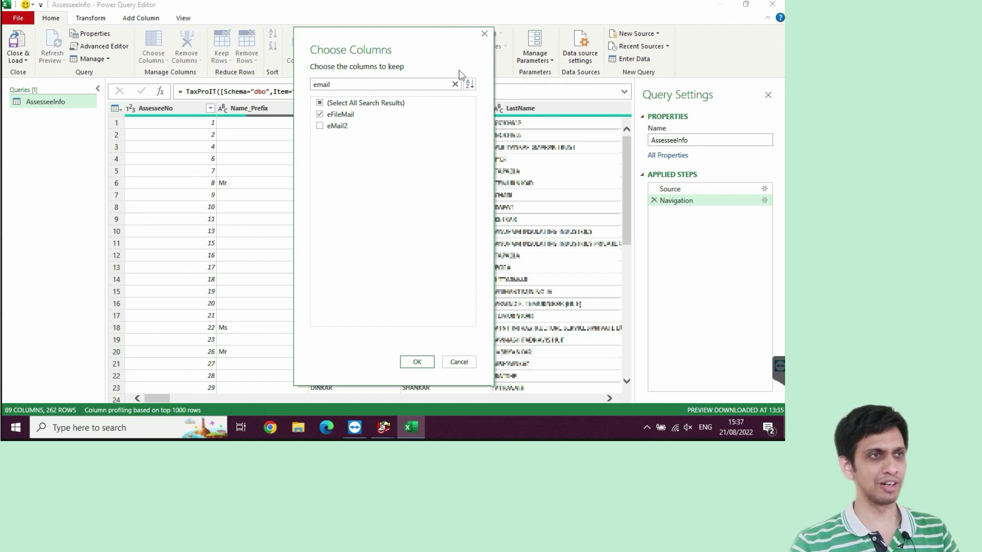
{"action": "left_click", "coordinate": [455, 84]}
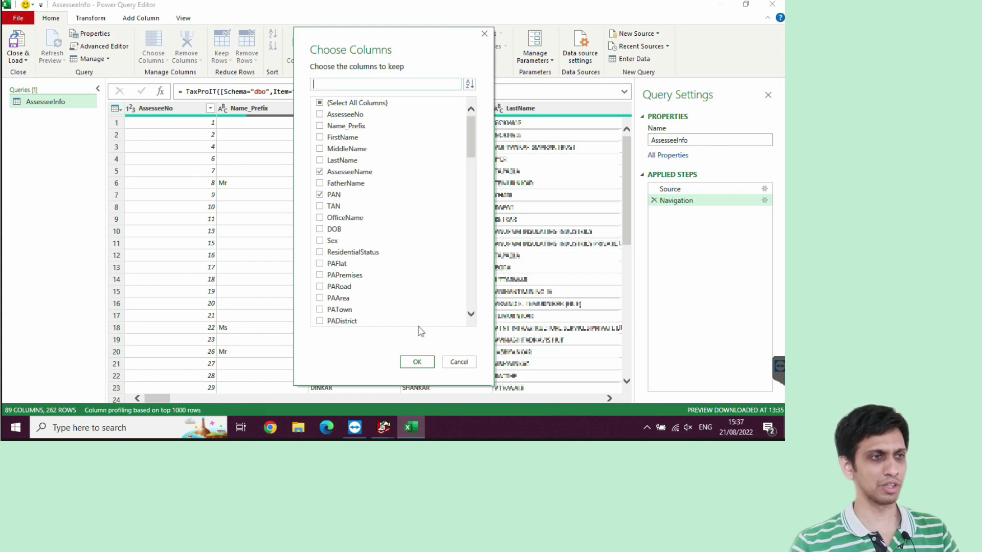
Apply the four-column selection and Close & Load the query as a table on a new sheet
{"action": "left_click", "coordinate": [417, 362]}
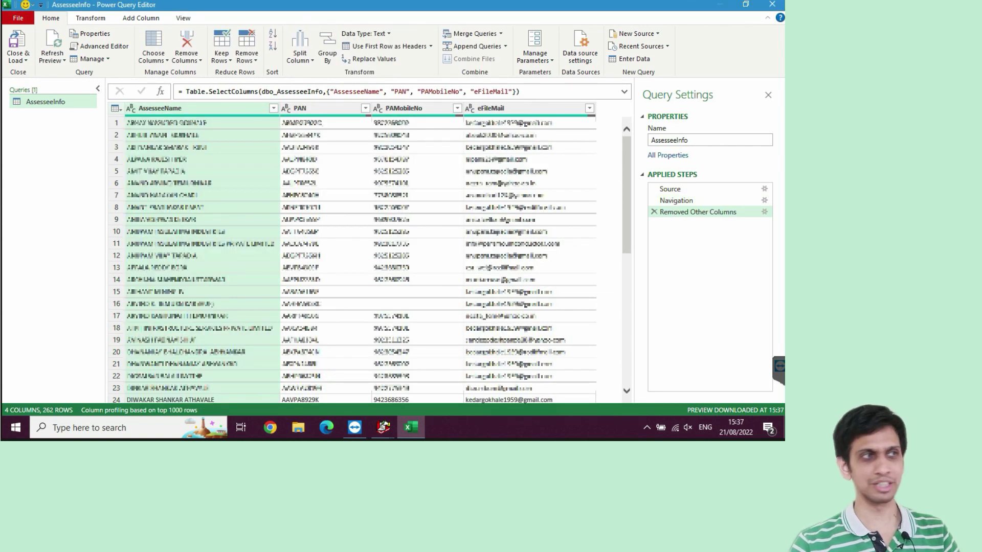
{"action": "left_click", "coordinate": [18, 60]}
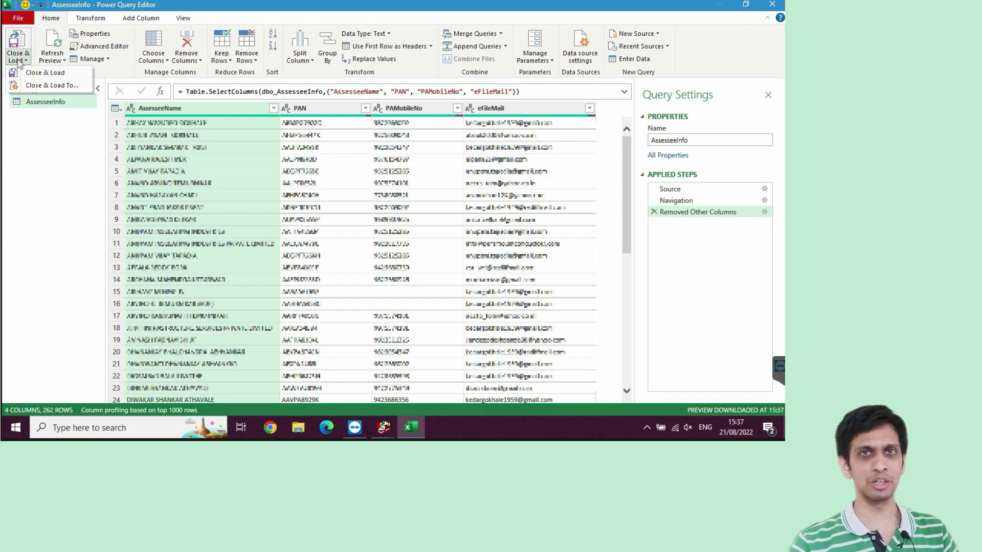
{"action": "left_click", "coordinate": [62, 88]}
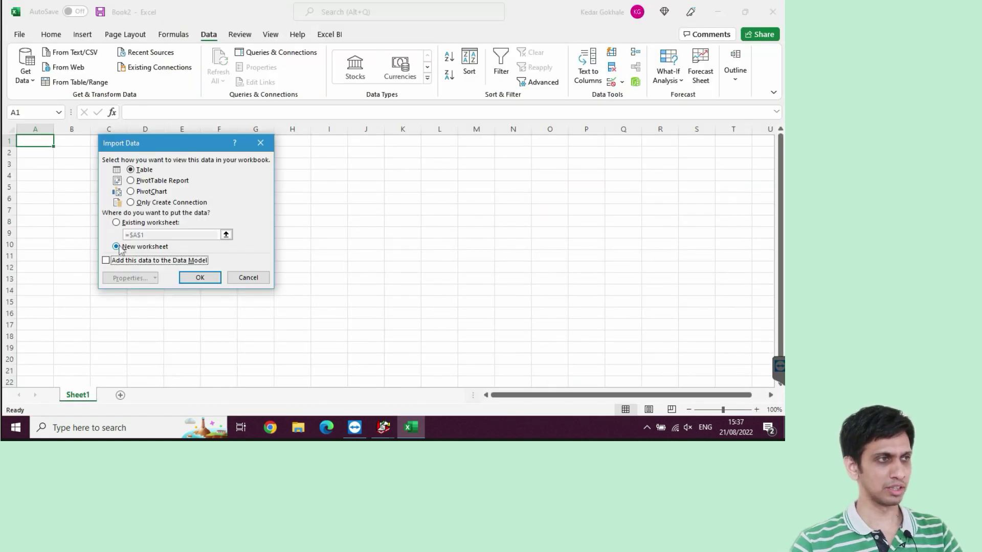
{"action": "left_click", "coordinate": [198, 278]}
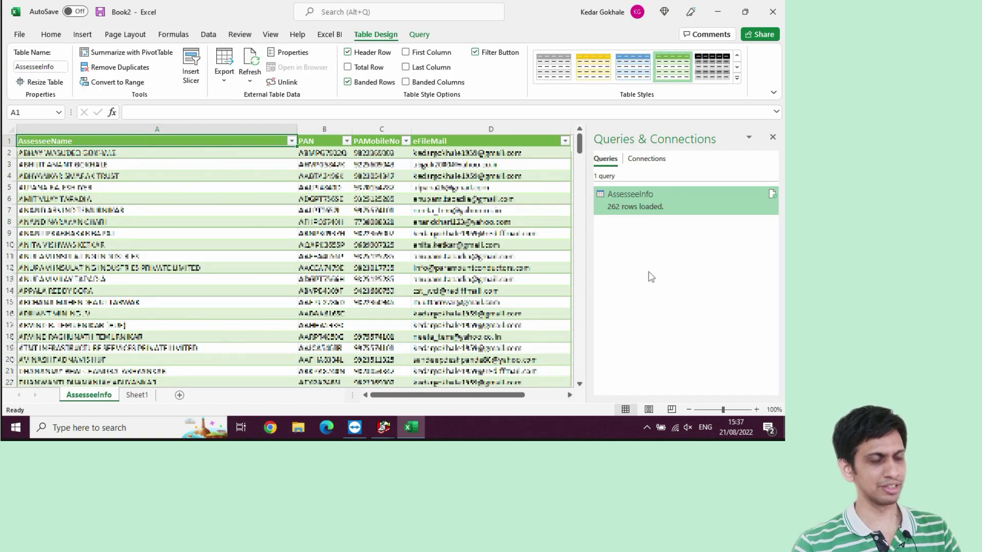
Inspect a loaded assessee name in the new AssesseeInfo table
{"action": "left_click", "coordinate": [122, 210]}
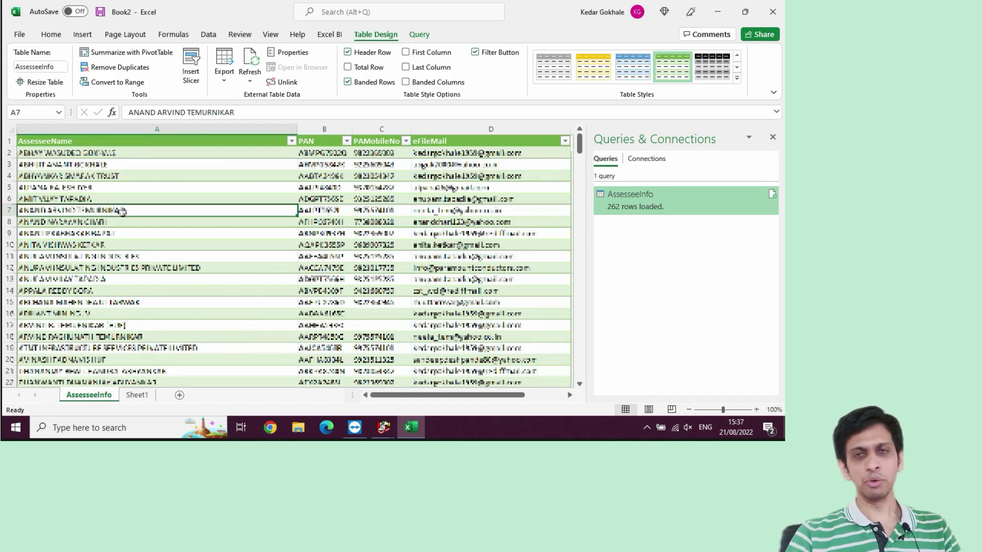
{"action": "right_click", "coordinate": [156, 207]}
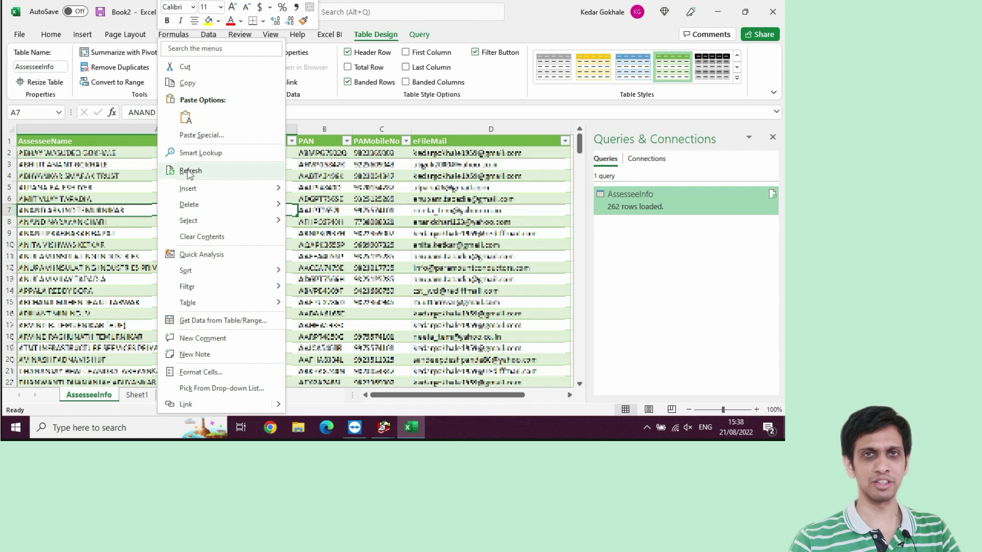
Refresh the AssesseeInfo table to reload it from the SQL Server database
{"action": "left_click", "coordinate": [189, 172]}
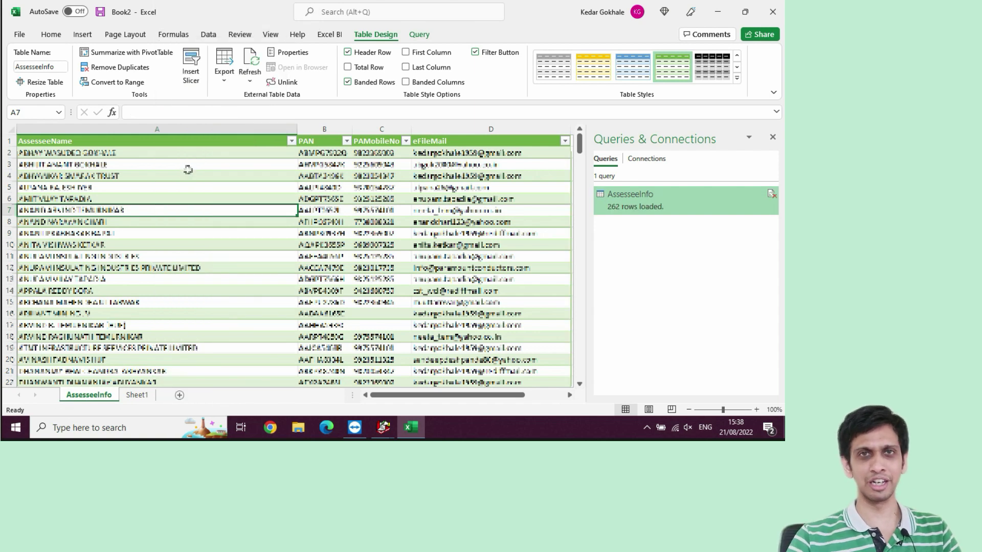